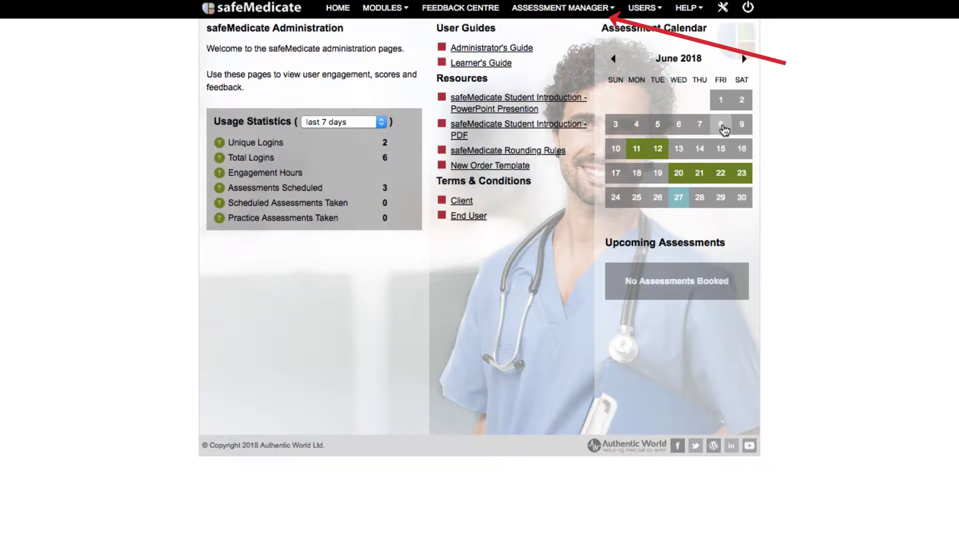
Step: From Assessment Manager, start a booking for the Essential Skills 2018 - ADA assessment
left_click(594, 9)
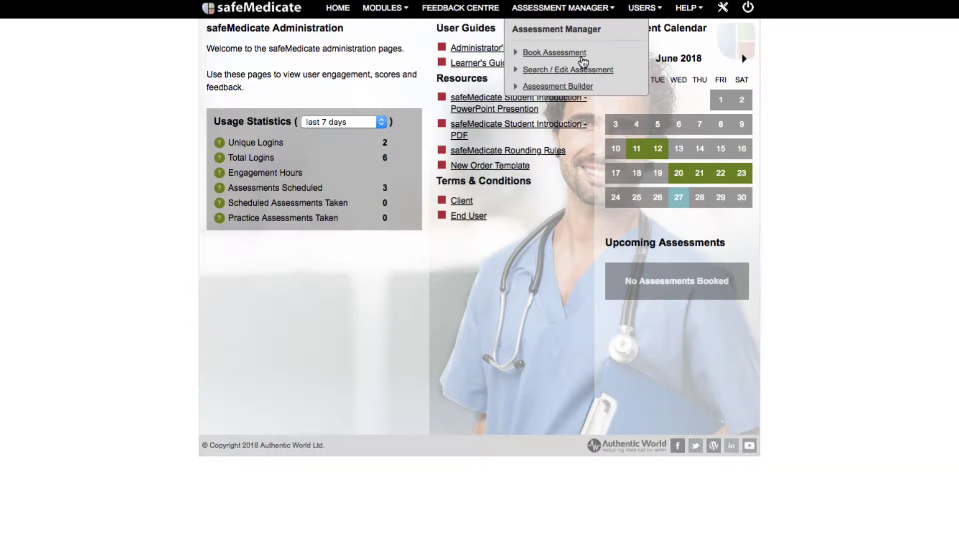
left_click(554, 53)
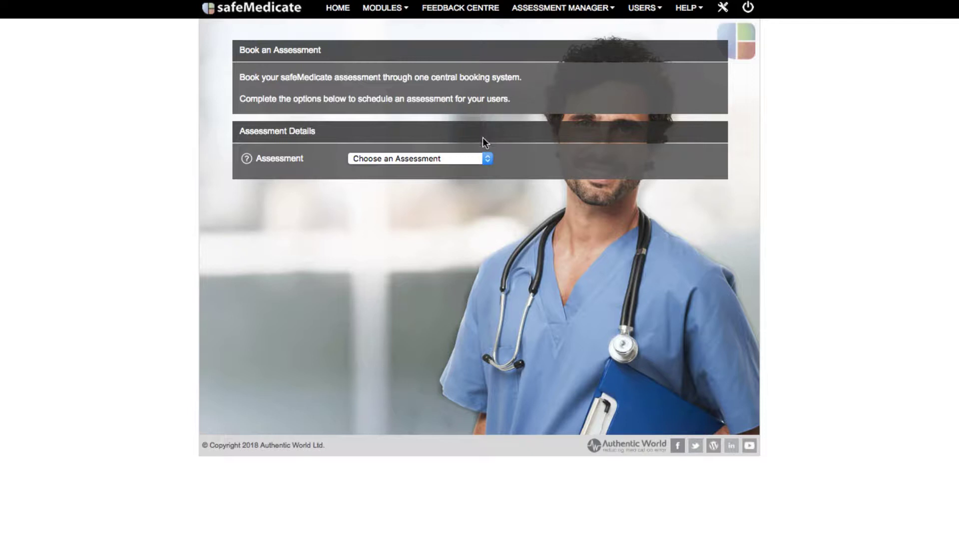
left_click(476, 158)
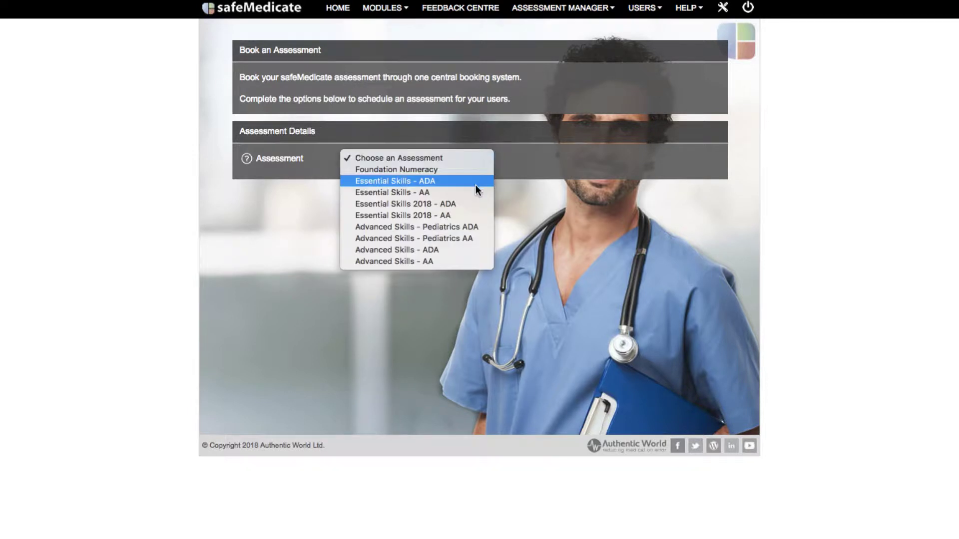
left_click(474, 205)
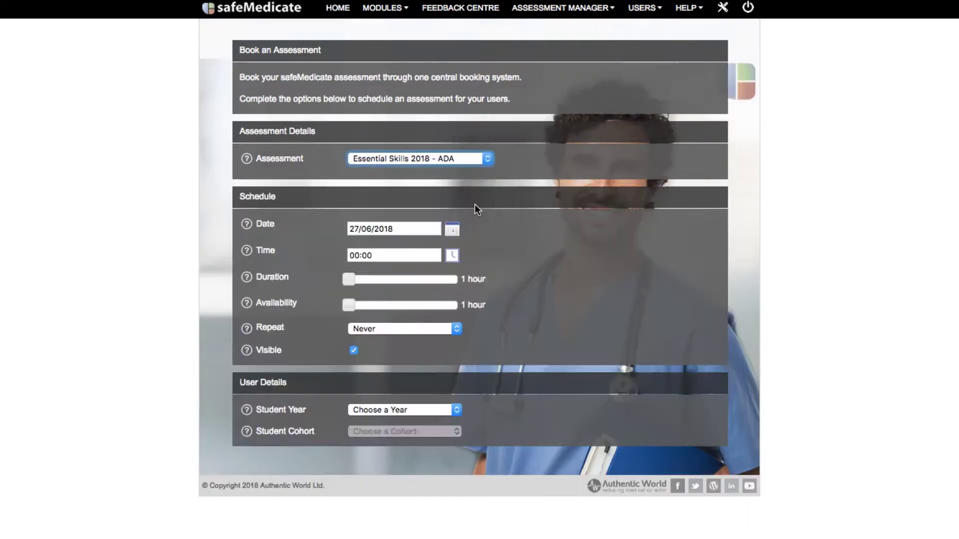
Step: Schedule the assessment for 29 June 2018 starting at 14:00
left_click(453, 229)
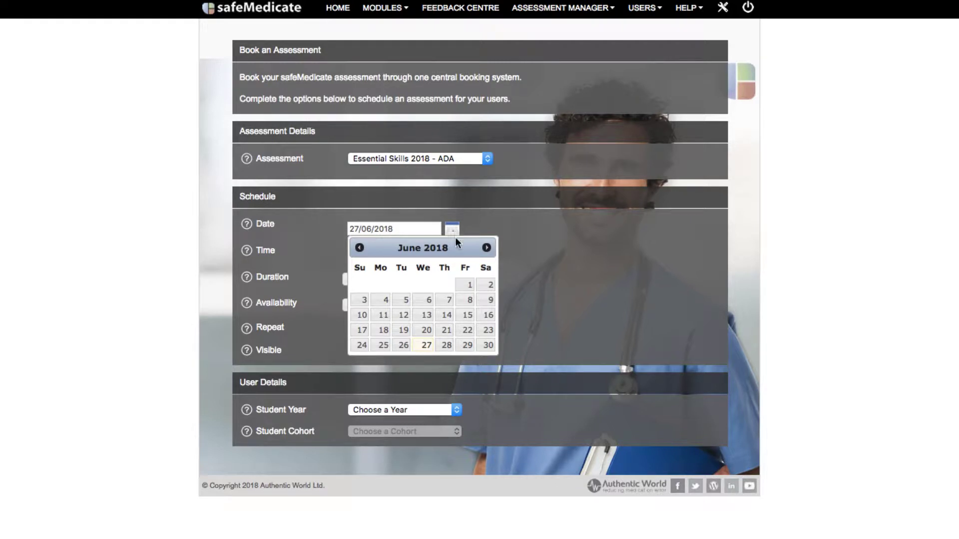
left_click(467, 349)
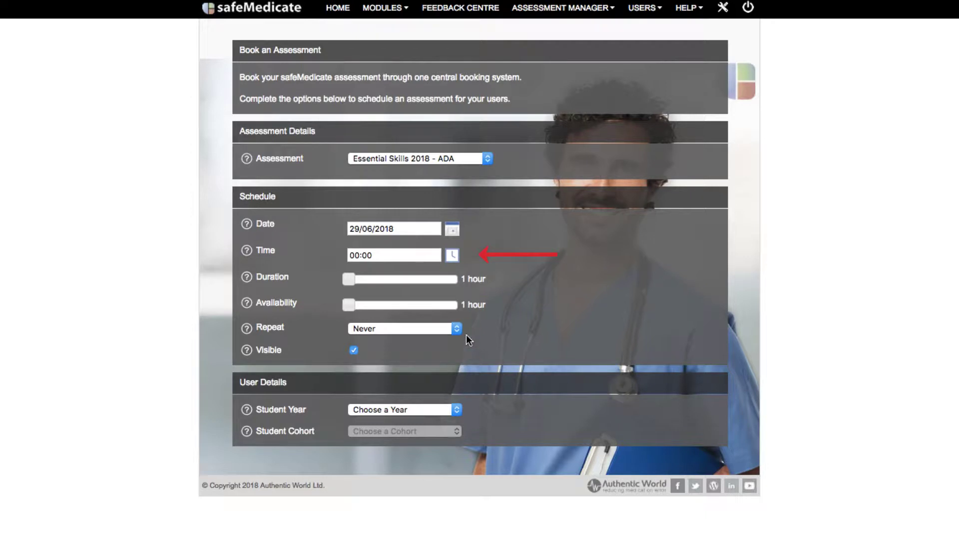
left_click(453, 257)
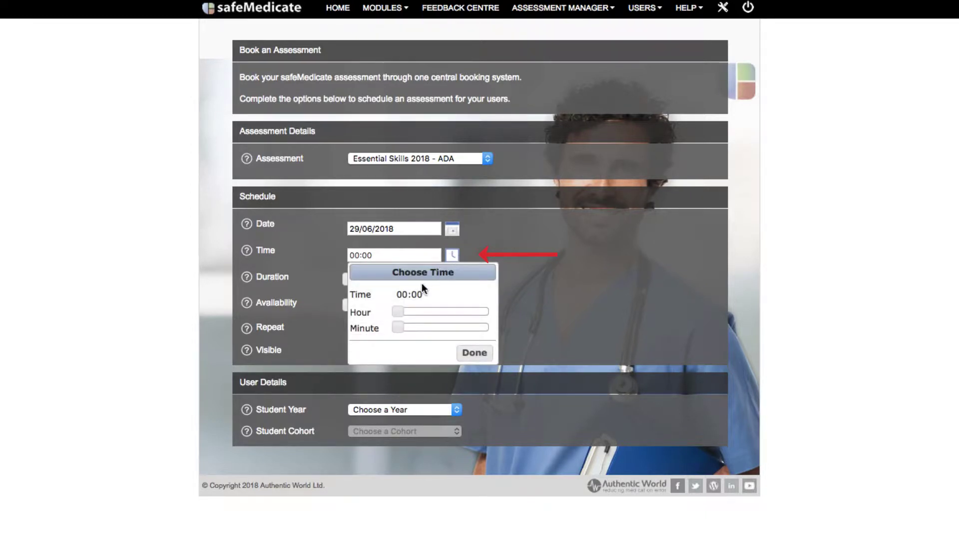
left_click_drag(398, 312, 454, 311)
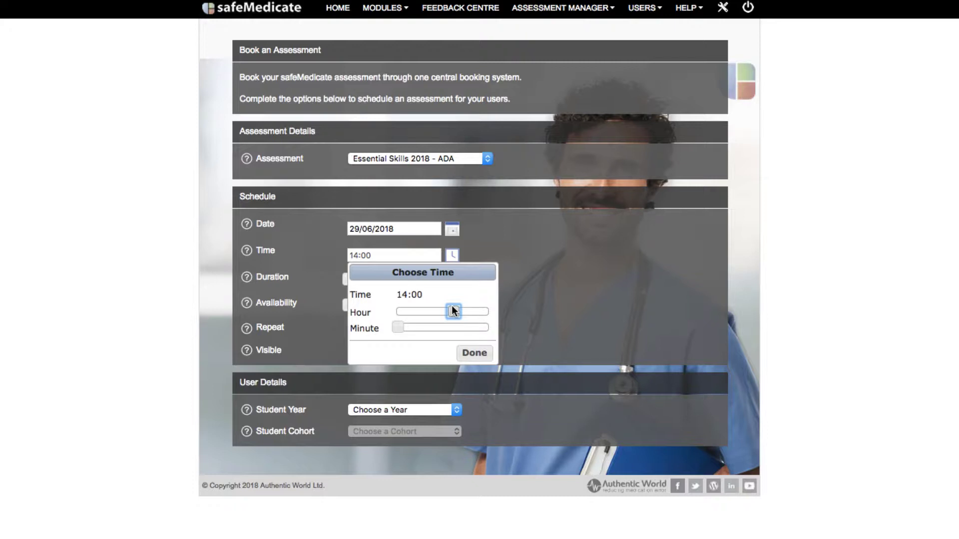
left_click(469, 352)
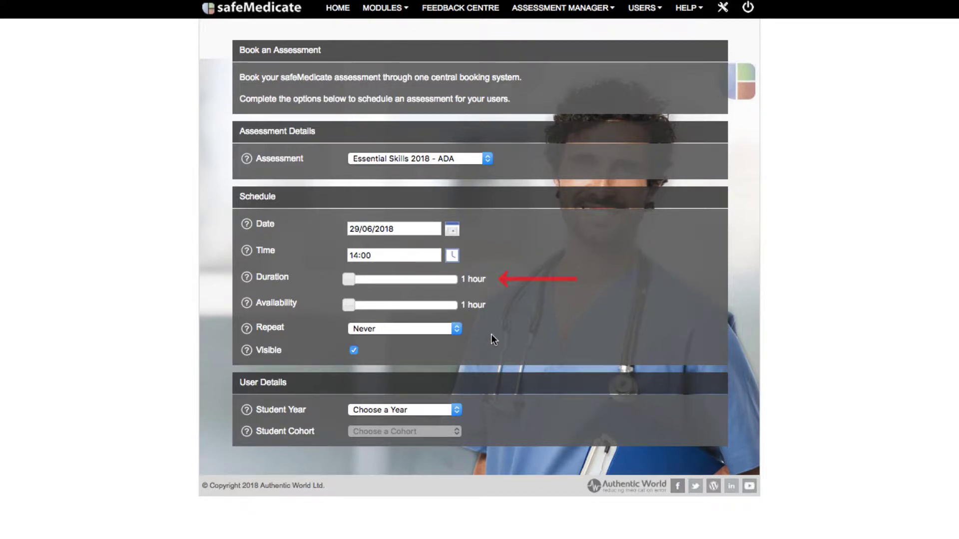
Step: Set the assessment duration to 2 hours and its availability to 8 hours
left_click_drag(344, 278, 376, 280)
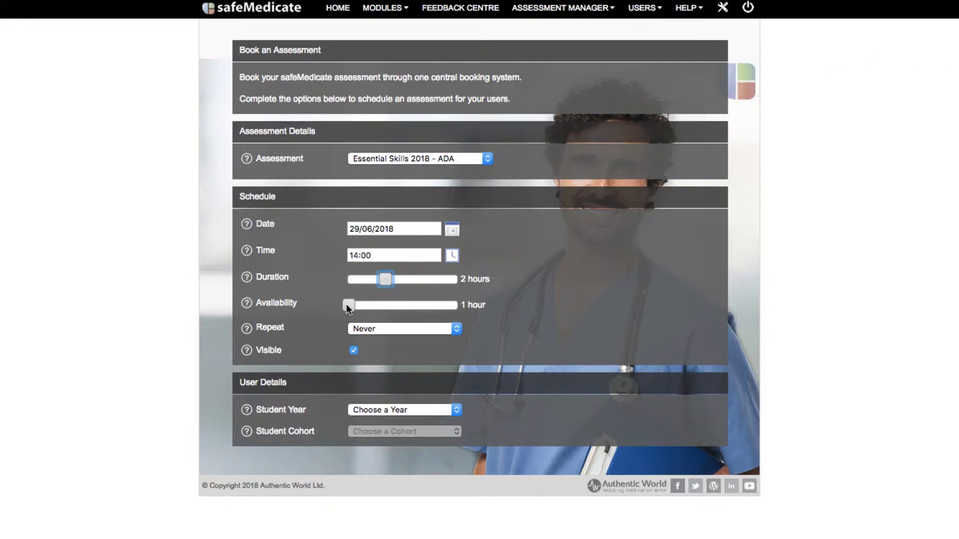
left_click_drag(349, 305, 378, 304)
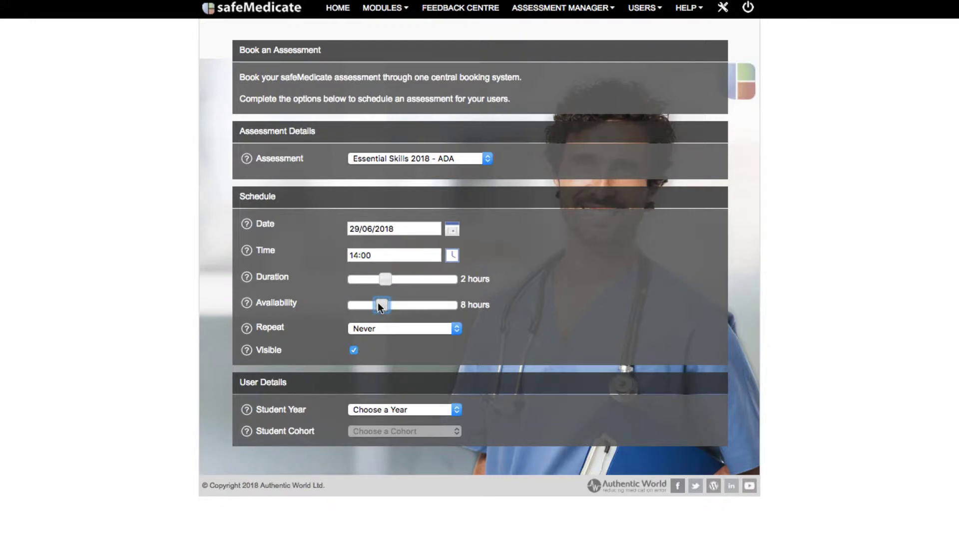
left_click(456, 329)
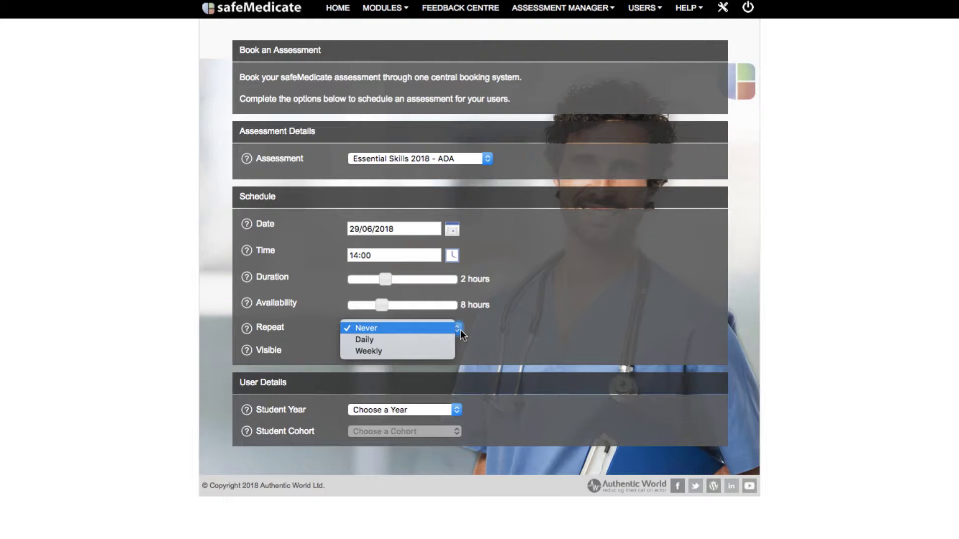
Step: Leave Repeat set to Never so the assessment happens only once
left_click(460, 330)
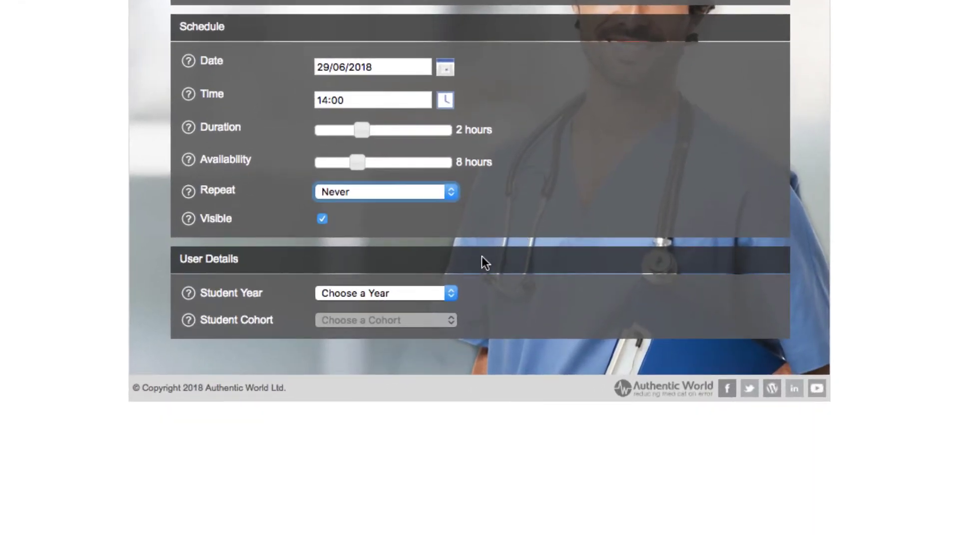
Step: Assign the booking to Student Year 2017, Cohort B and the Demo Users [Adult] group
left_click(441, 293)
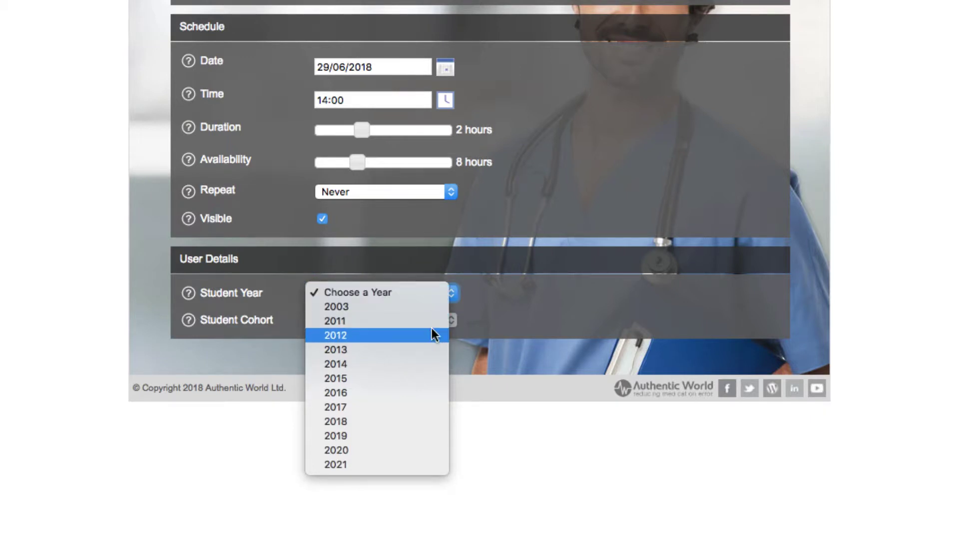
left_click(425, 403)
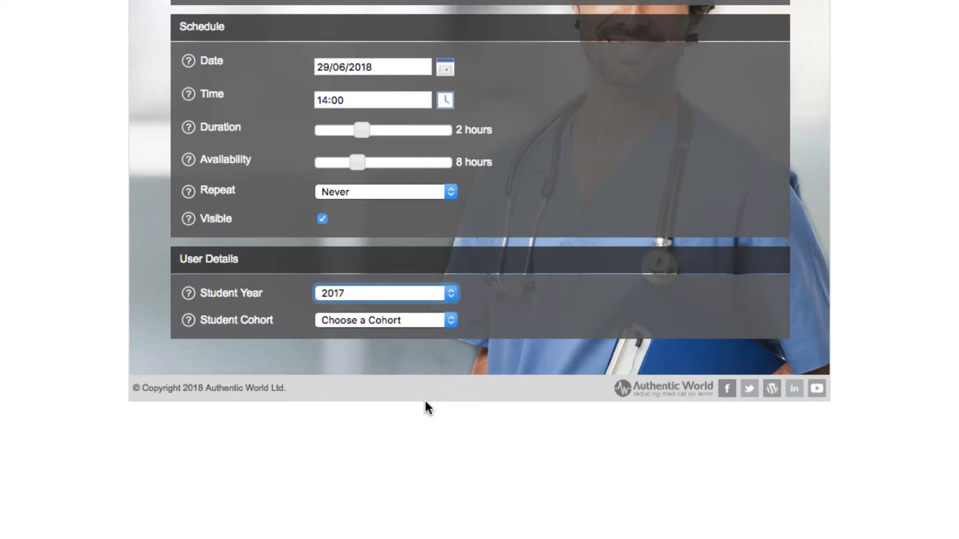
left_click(438, 323)
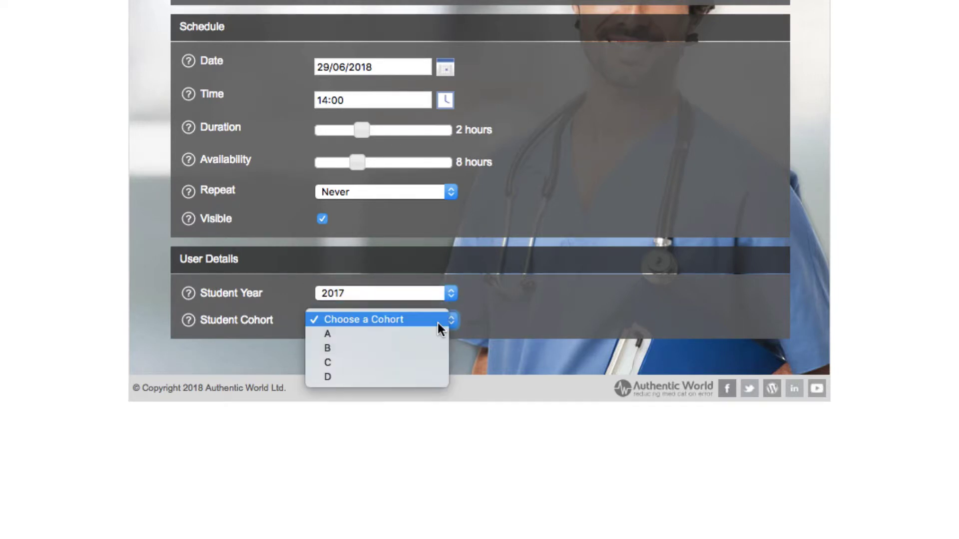
left_click(436, 347)
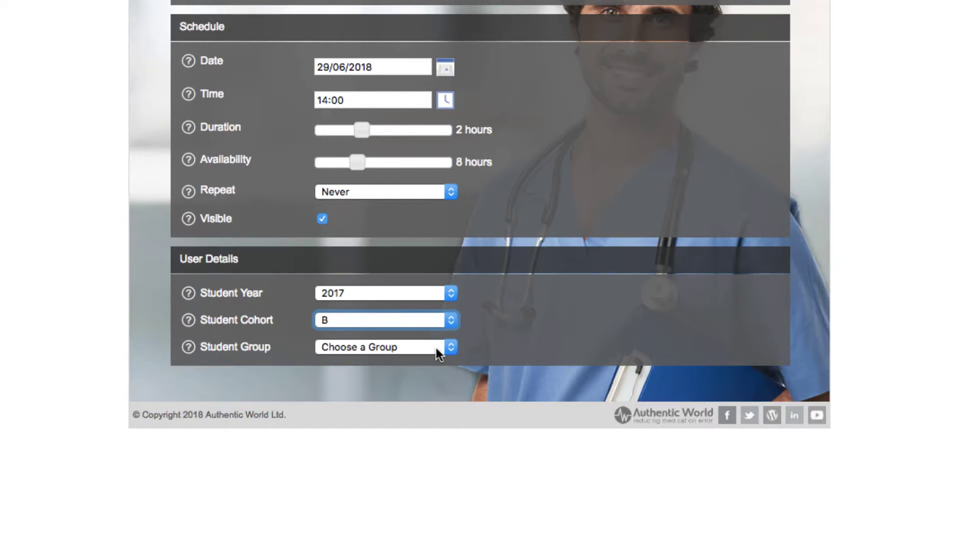
left_click(438, 348)
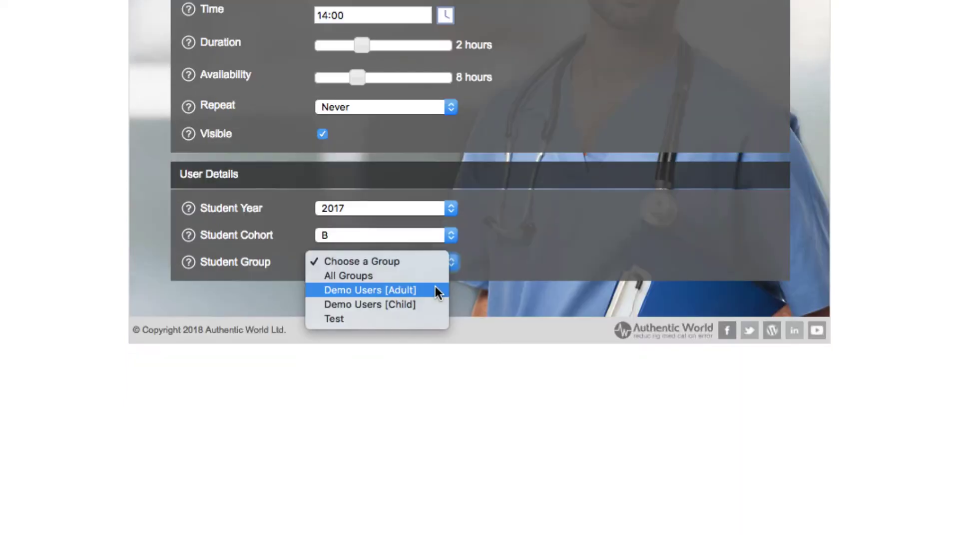
left_click(435, 372)
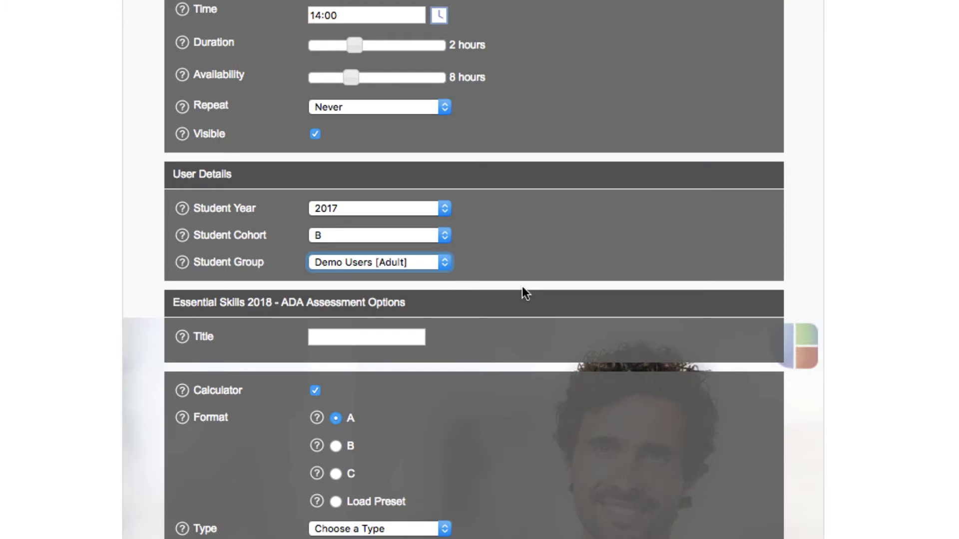
scroll(522, 290, "down", 5)
Step: Enter 'Essential Skills 2018 Demo' as the assessment title
scroll(523, 287, "down", 2)
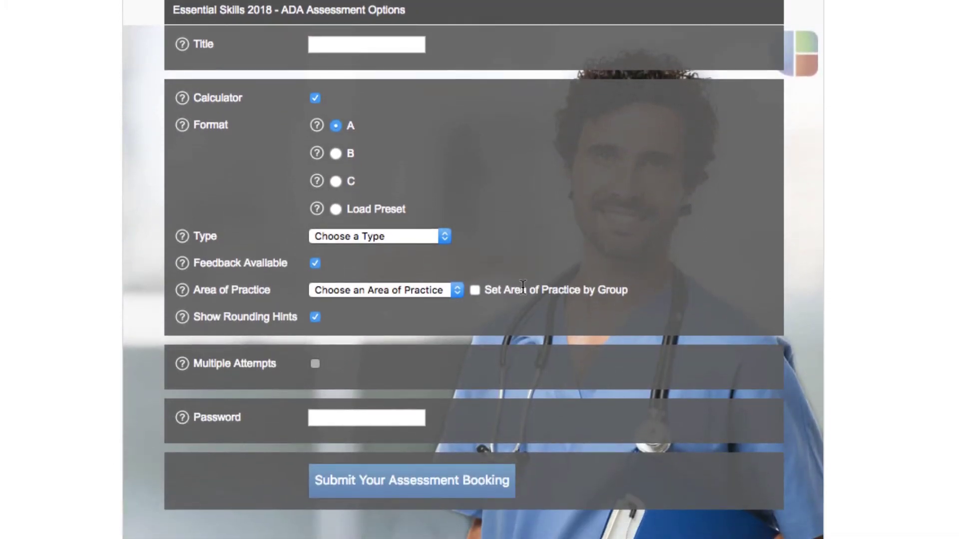
left_click(318, 47)
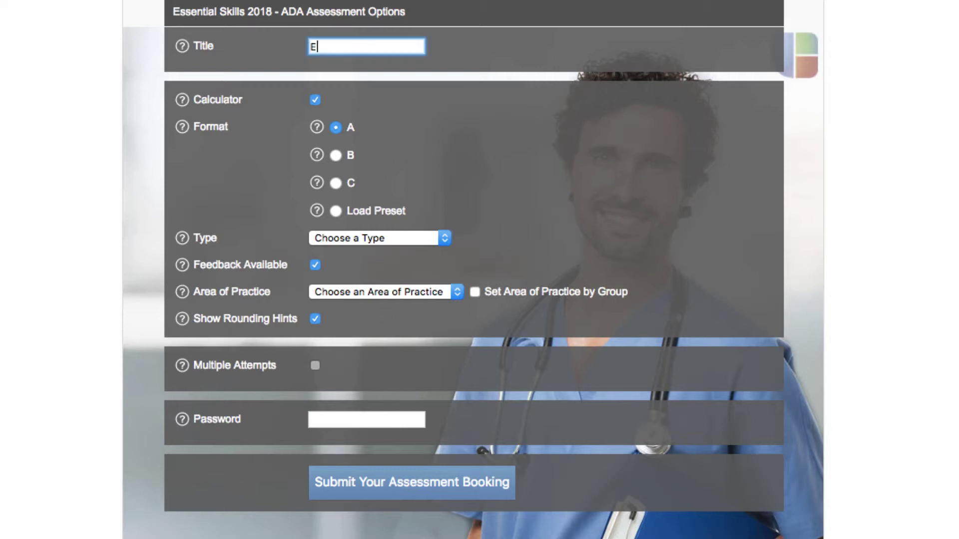
type("Es")
type("sential Ski")
type("lls 201")
type("8 Demo")
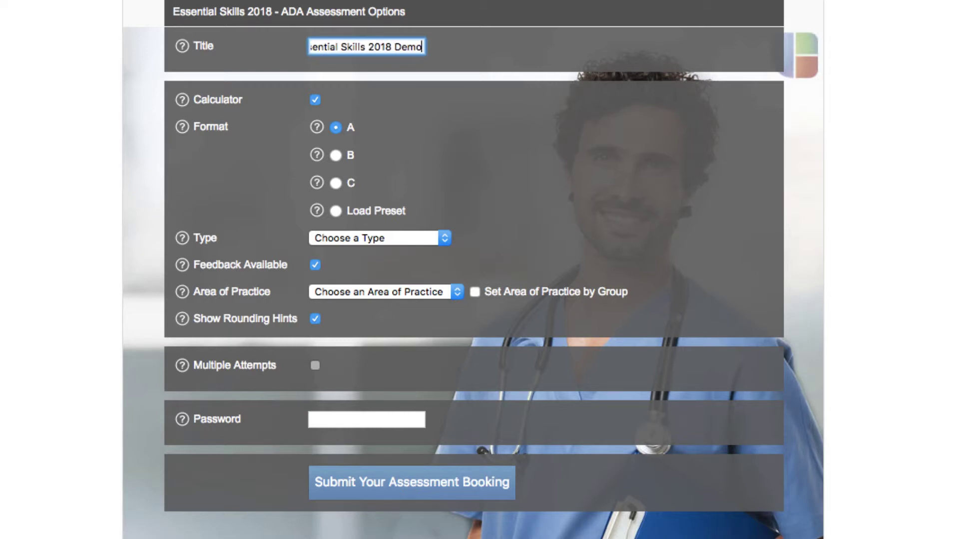
left_click(503, 93)
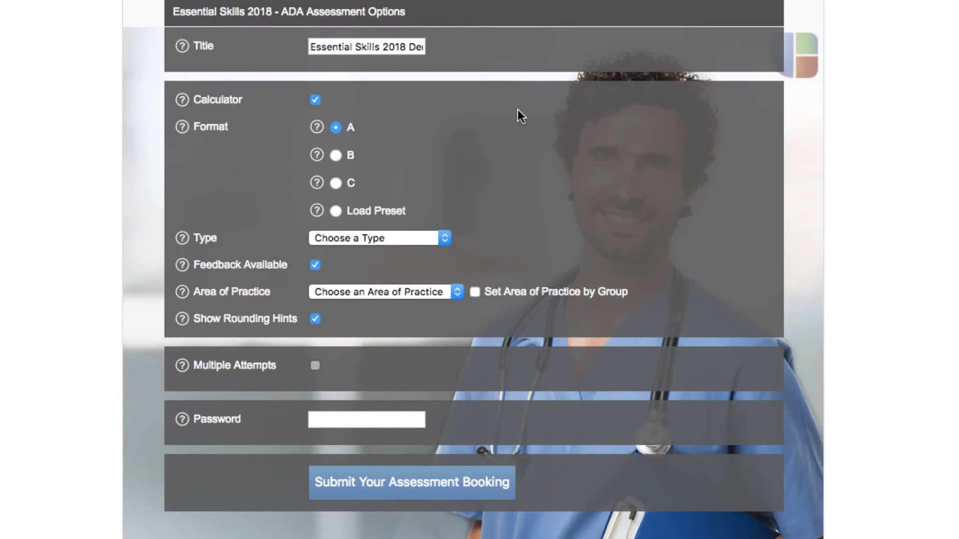
Step: View and close the Format A help describing its 40-question Type A content
left_click(316, 129)
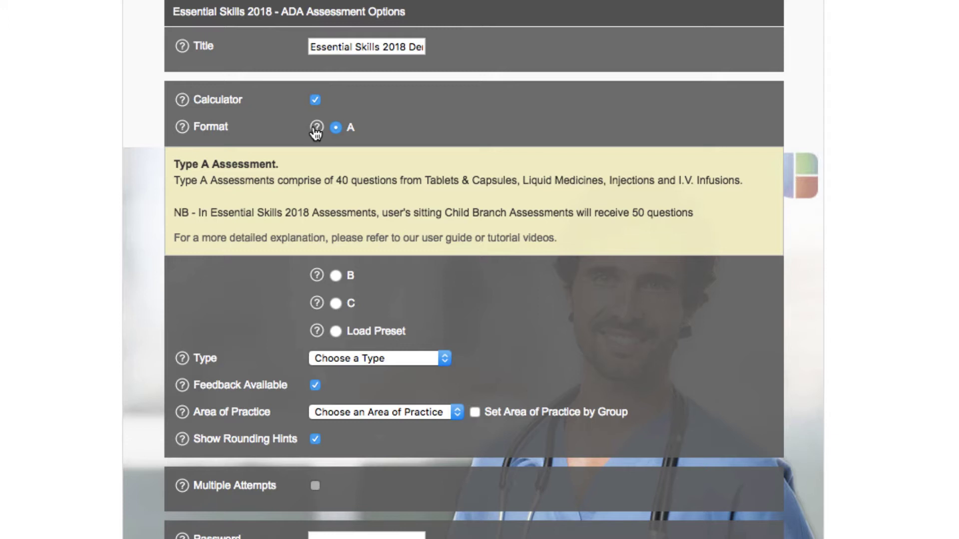
left_click(317, 129)
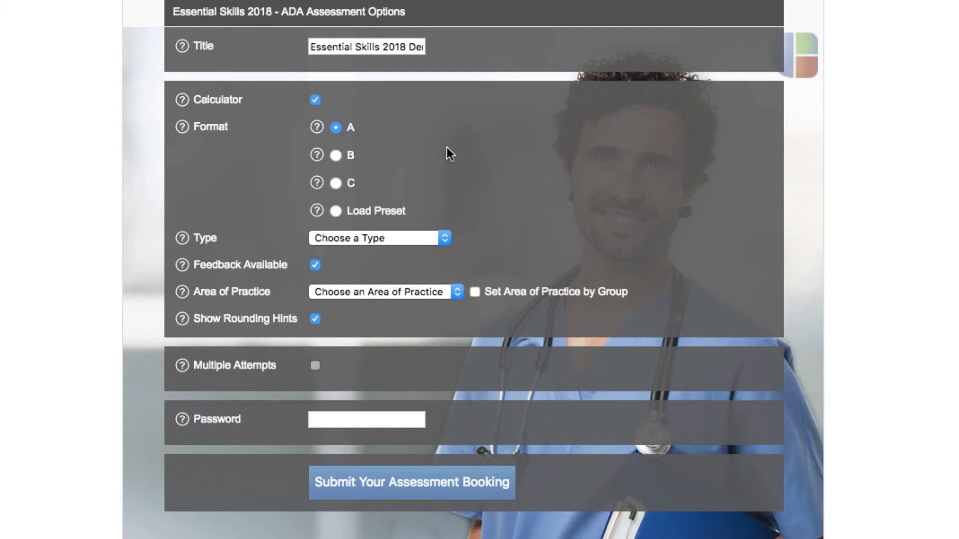
left_click(441, 239)
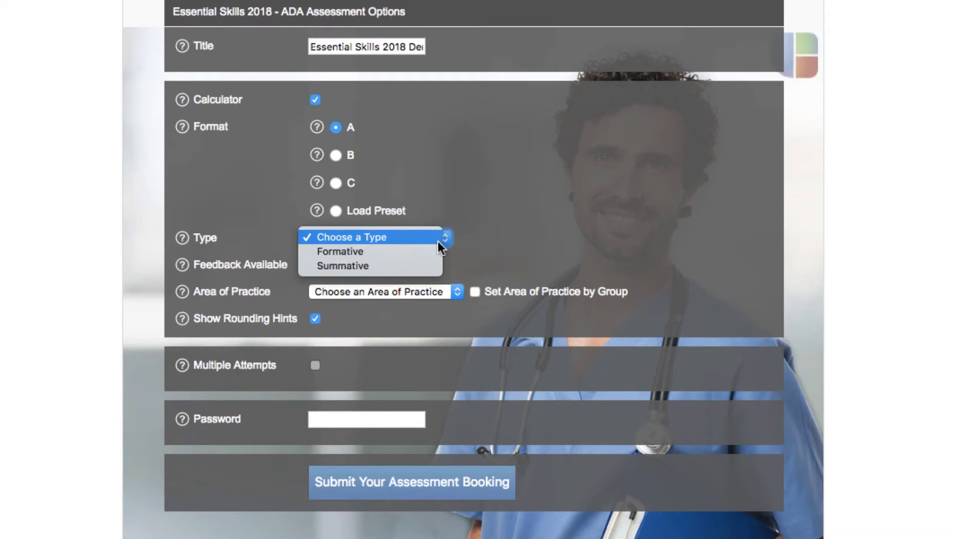
Step: Set the assessment type to Formative, after briefly trying Summative
left_click(436, 250)
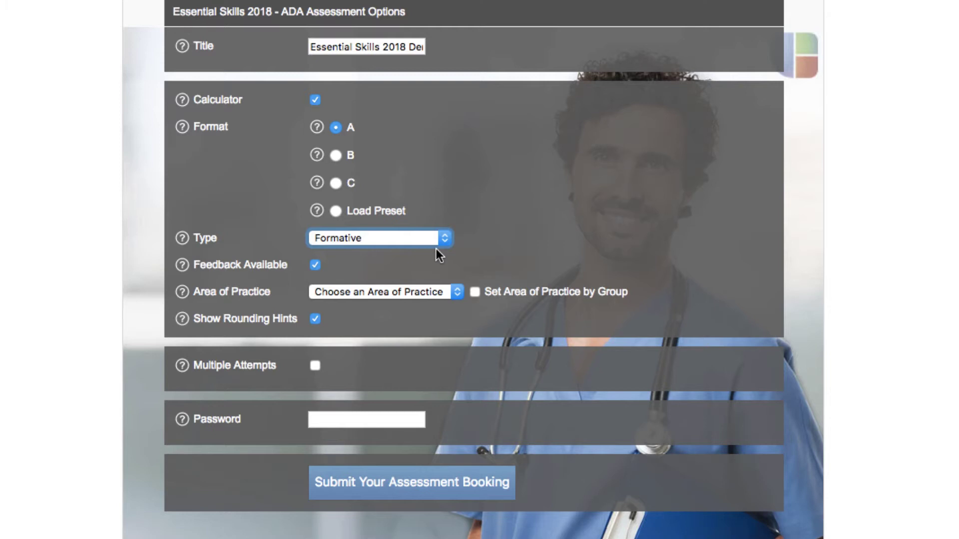
left_click(436, 237)
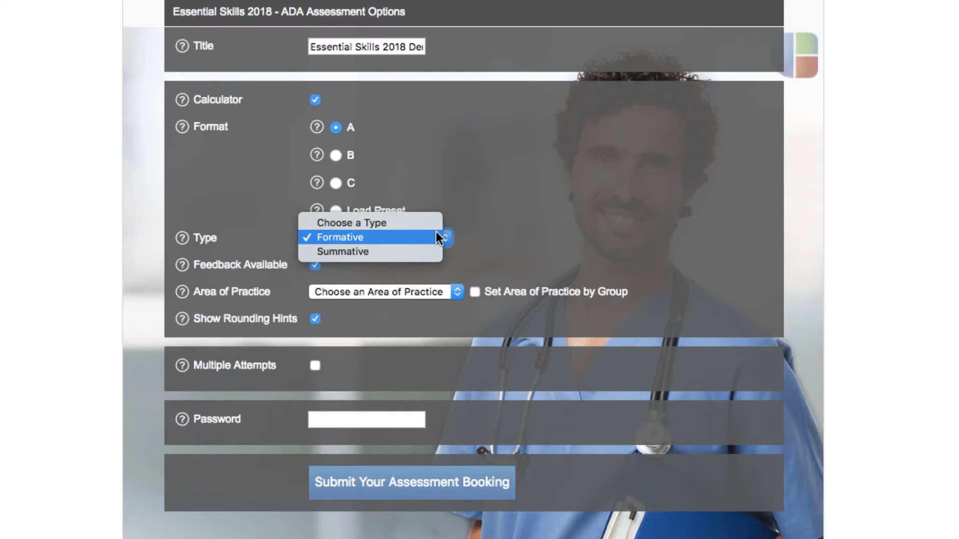
left_click(425, 250)
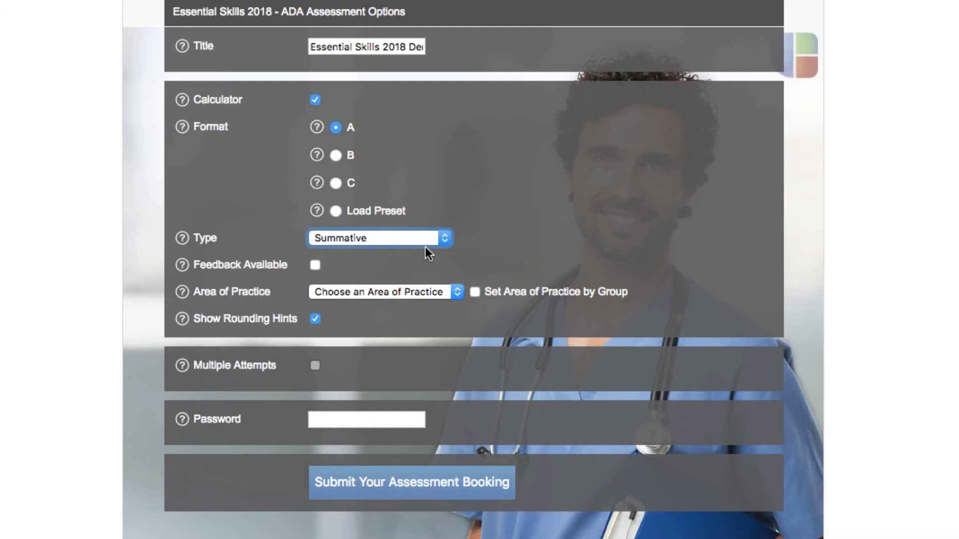
left_click(427, 240)
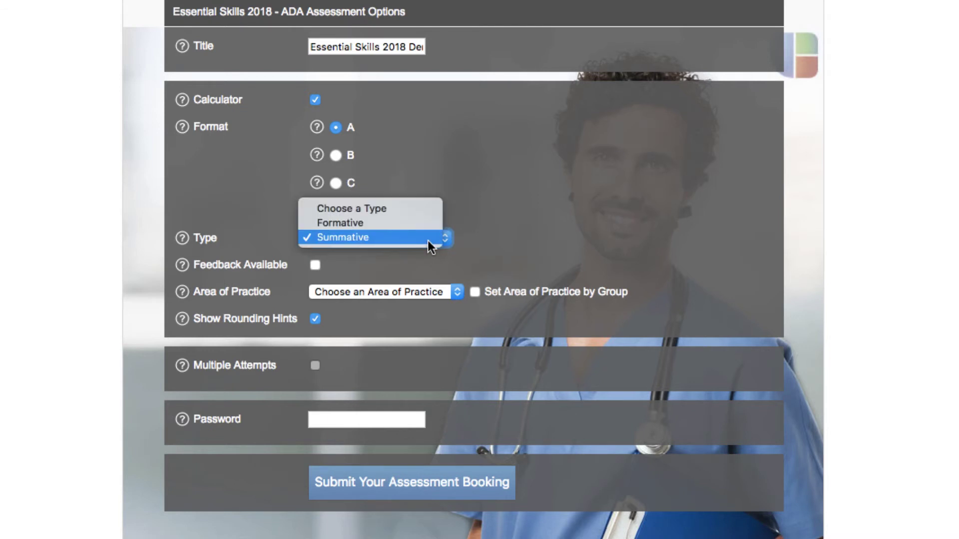
left_click(427, 223)
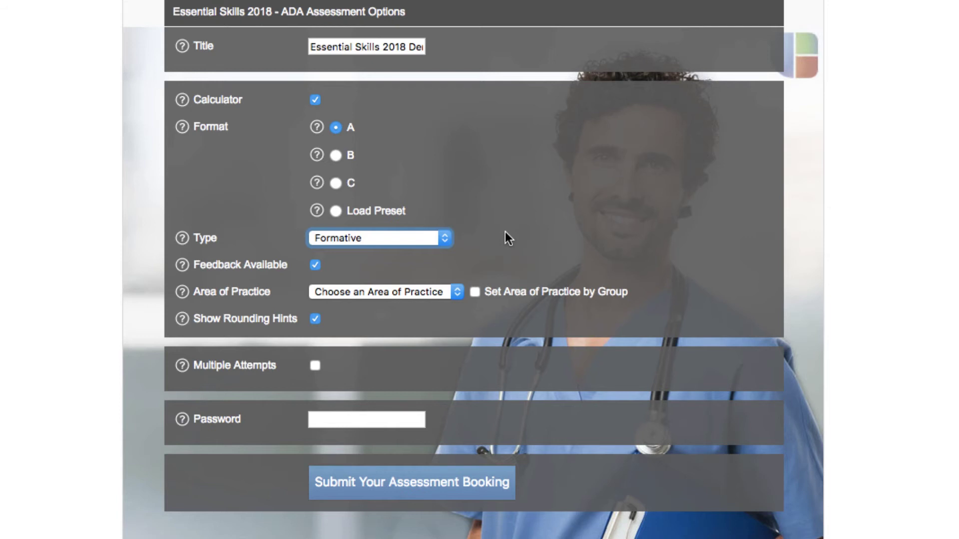
left_click(456, 293)
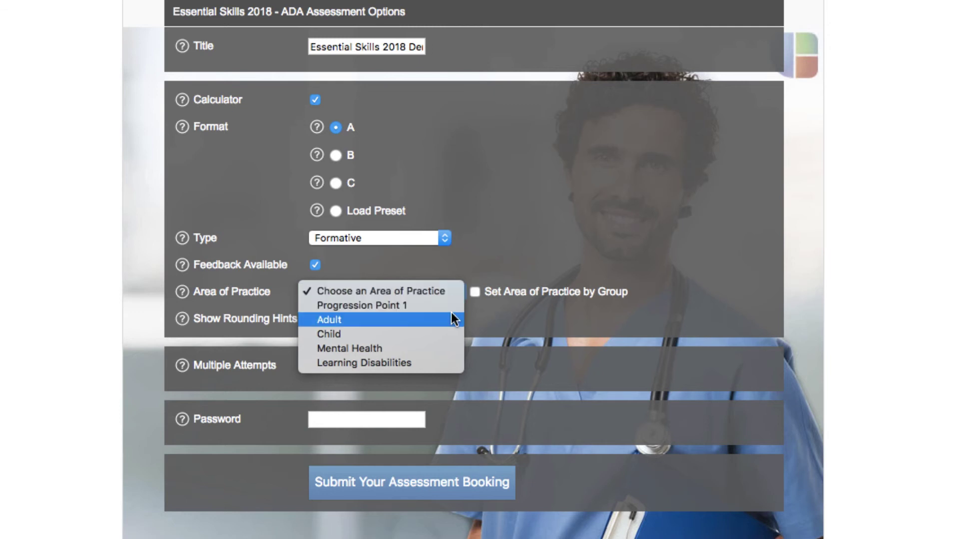
Step: Choose Adult as the assessment's Area of Practice
left_click(450, 316)
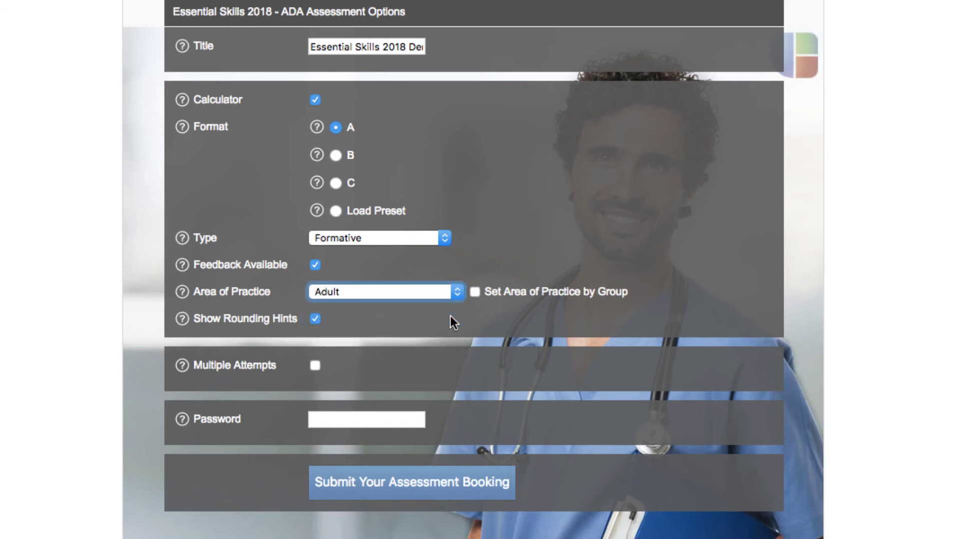
left_click(451, 316)
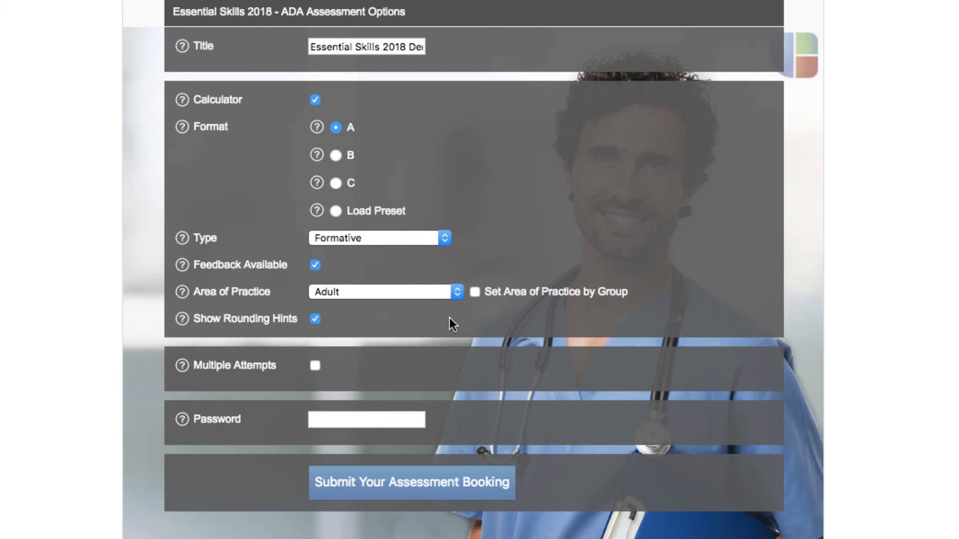
Step: Enable Multiple Attempts and change the attempts count from 1 to 3
left_click(318, 364)
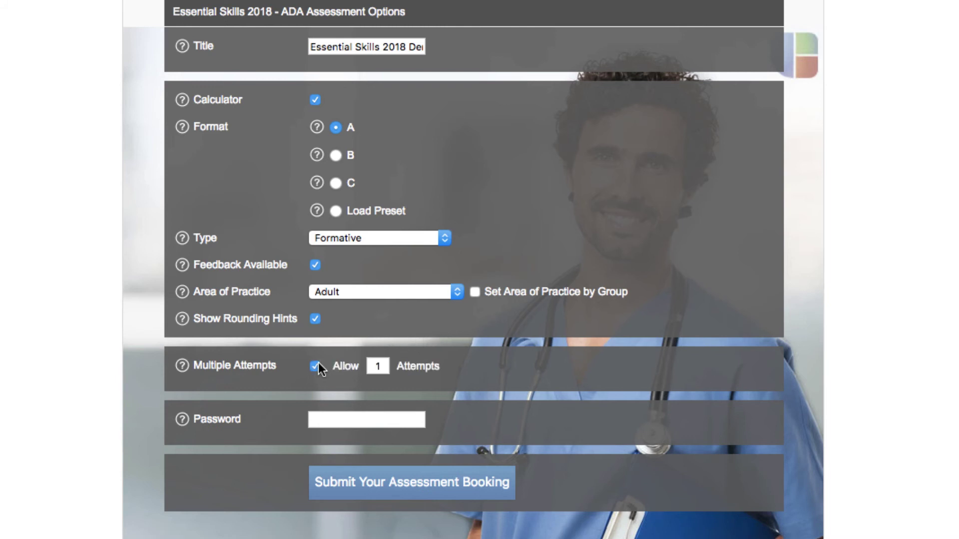
double_click(372, 366)
key("BackSpace")
type("3")
left_click(488, 366)
Step: Enter the assessment access password and submit the booking
key("Tab")
type("test")
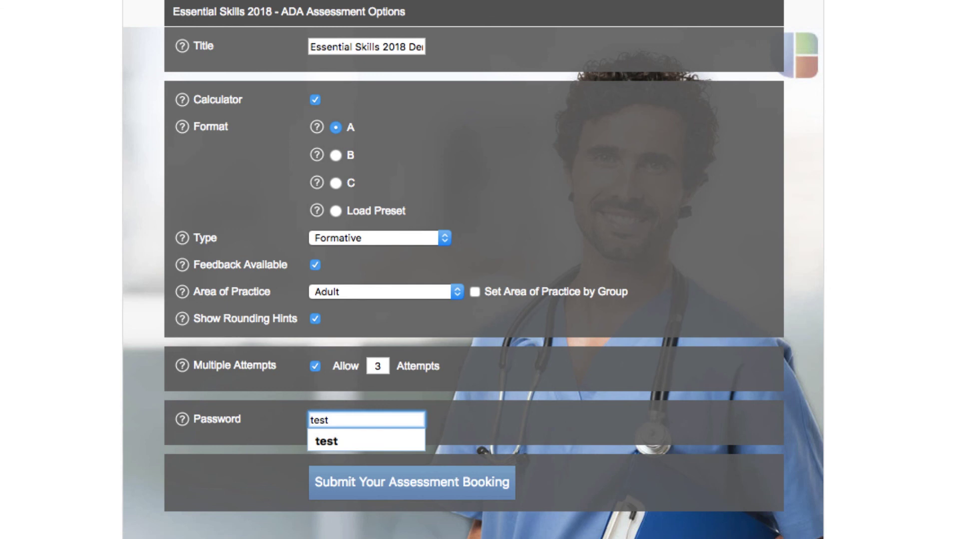
left_click(503, 426)
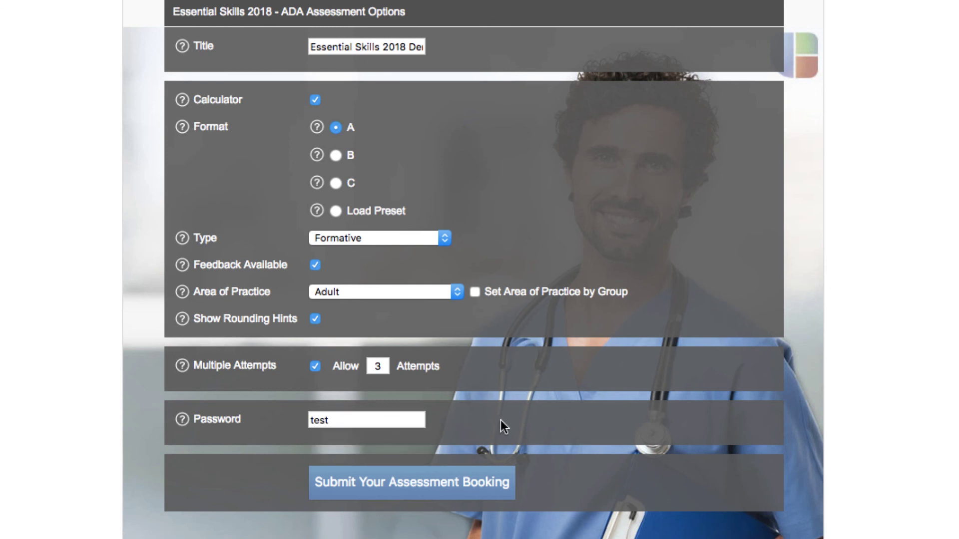
left_click(472, 491)
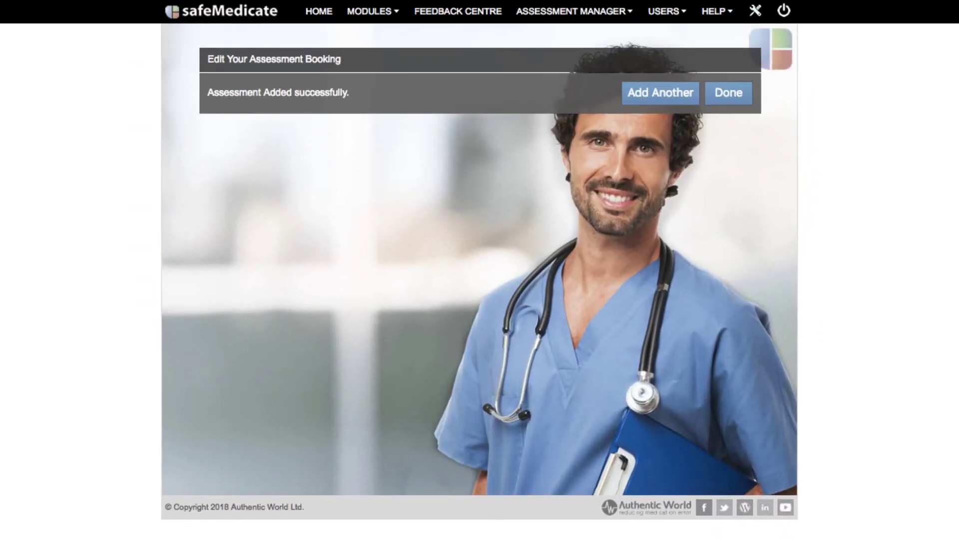